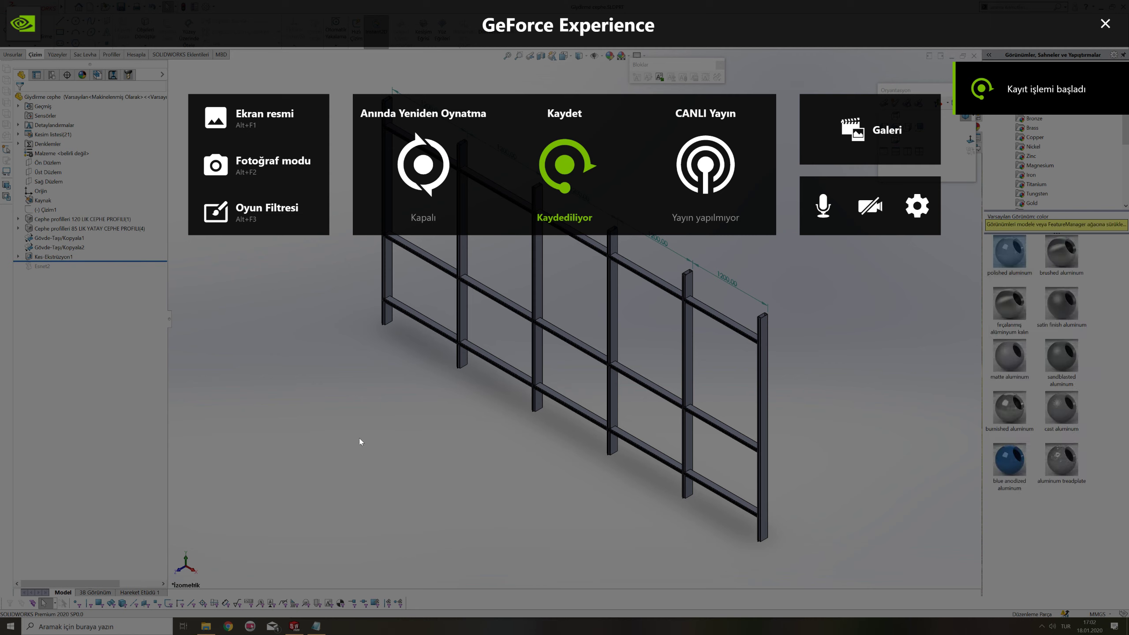
Clear the overlay and inspect the frame's mullions from the top view
key("alt+z")
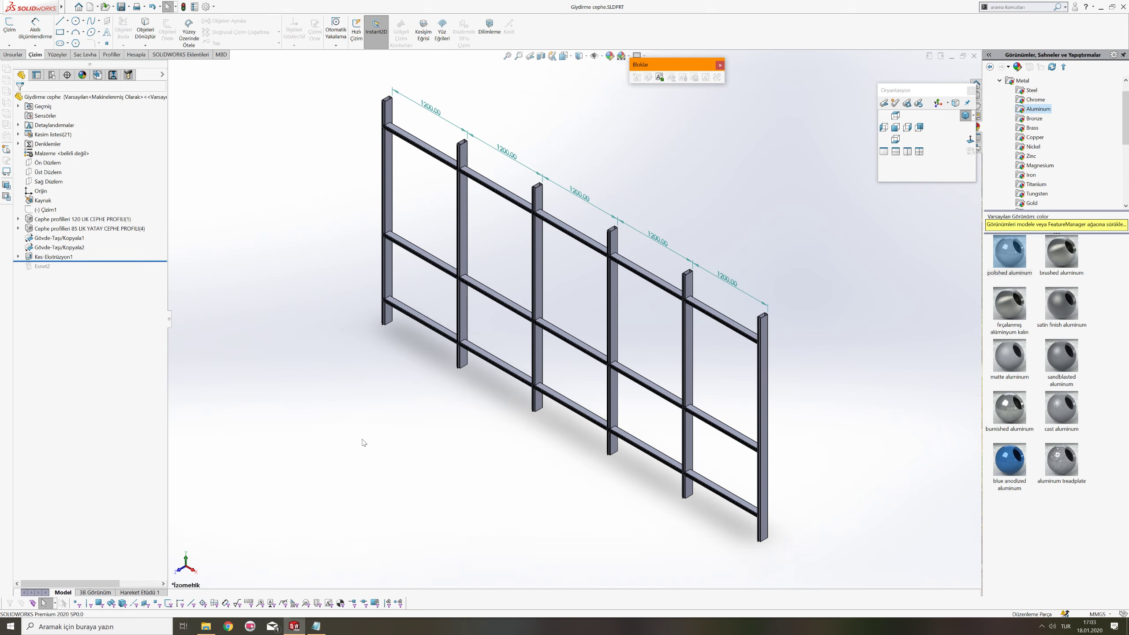
key("ctrl+5")
scroll(476, 339, "down", 3)
scroll(540, 312, "down", 4)
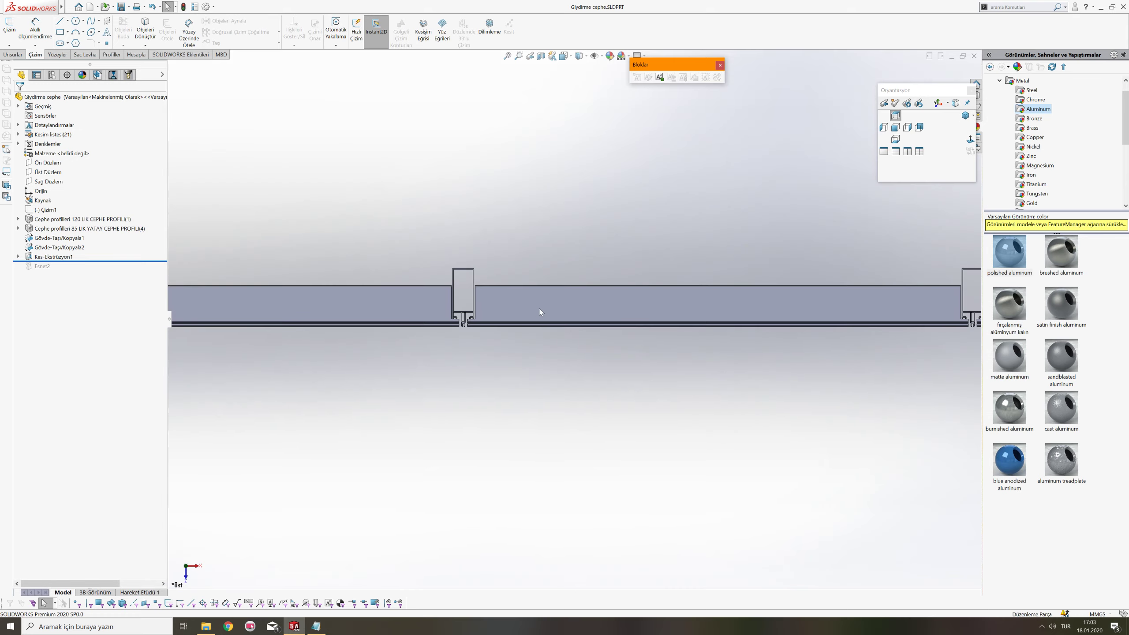
scroll(540, 312, "down", 2)
scroll(432, 472, "up", 3)
scroll(433, 477, "up", 2)
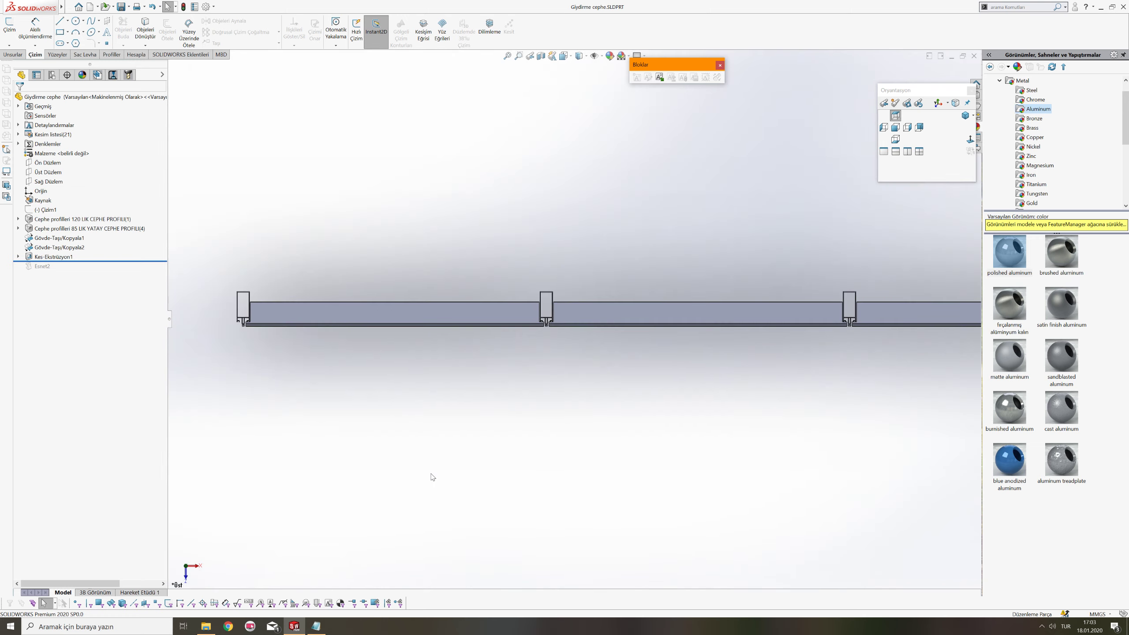
mouse_move(795, 474)
middle_mouse_down("ctrl")
mouse_move(822, 428)
mouse_move(590, 436)
mouse_move(819, 411)
mouse_move(468, 436)
mouse_move(494, 435)
middle_mouse_up("ctrl")
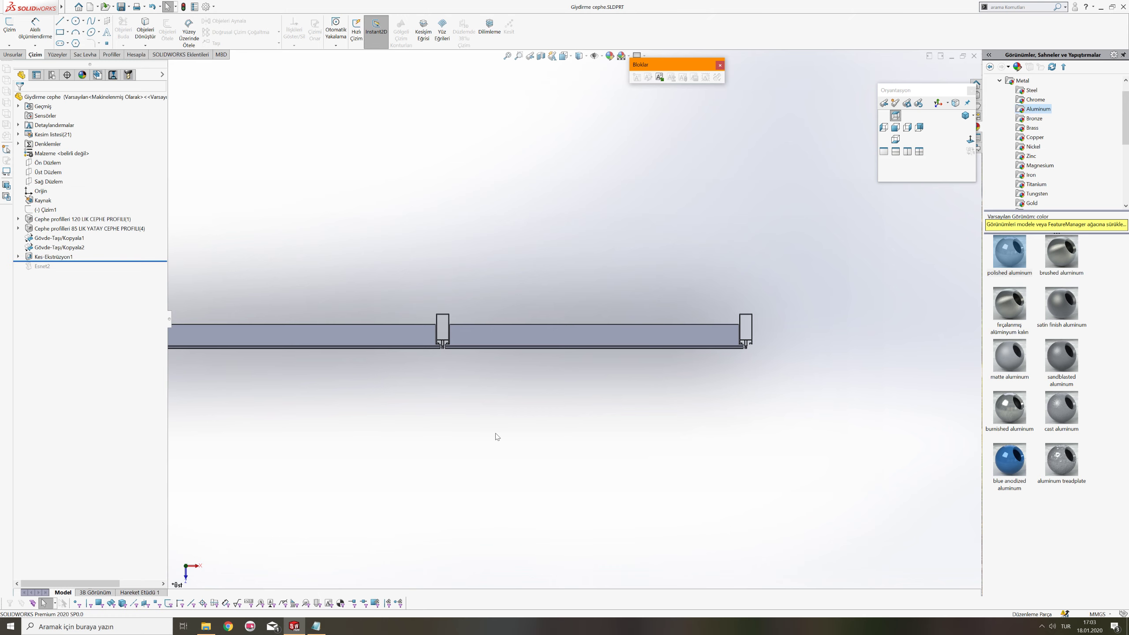
Back in isometric view, preview a section cut through the frame at a 2810.00 mm offset
key("ctrl+7")
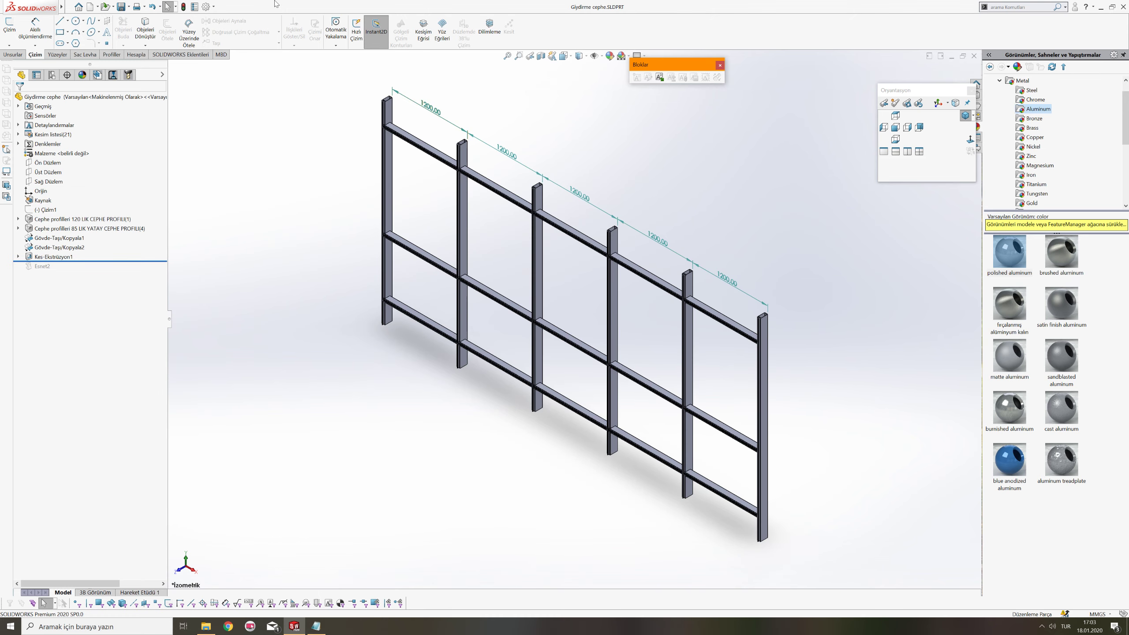
left_click(541, 56)
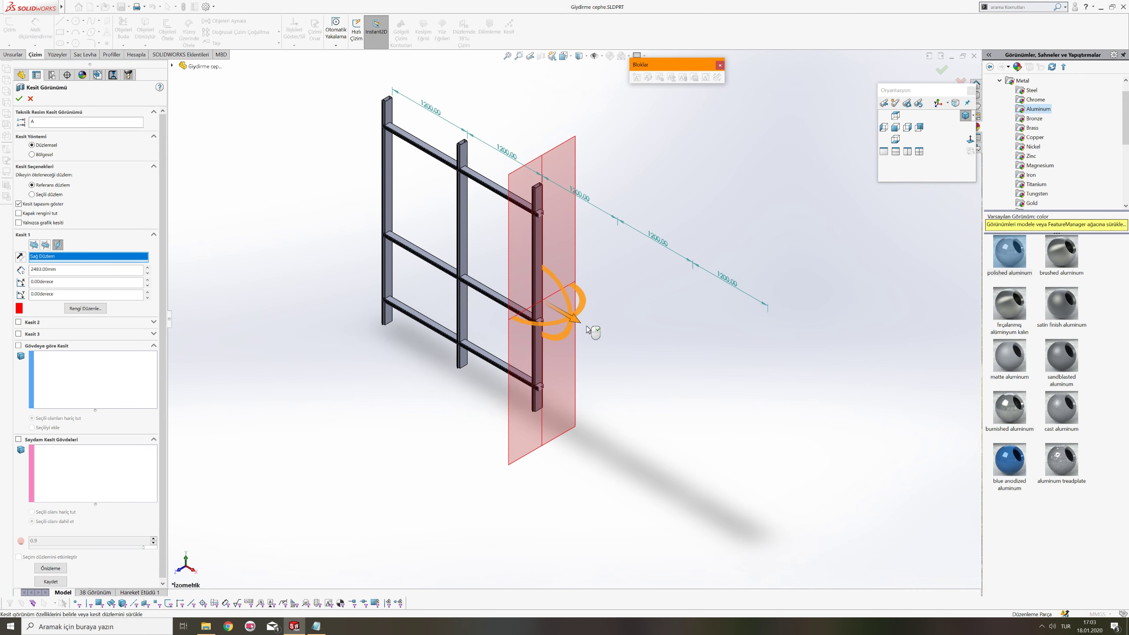
left_click_drag(576, 319, 597, 330)
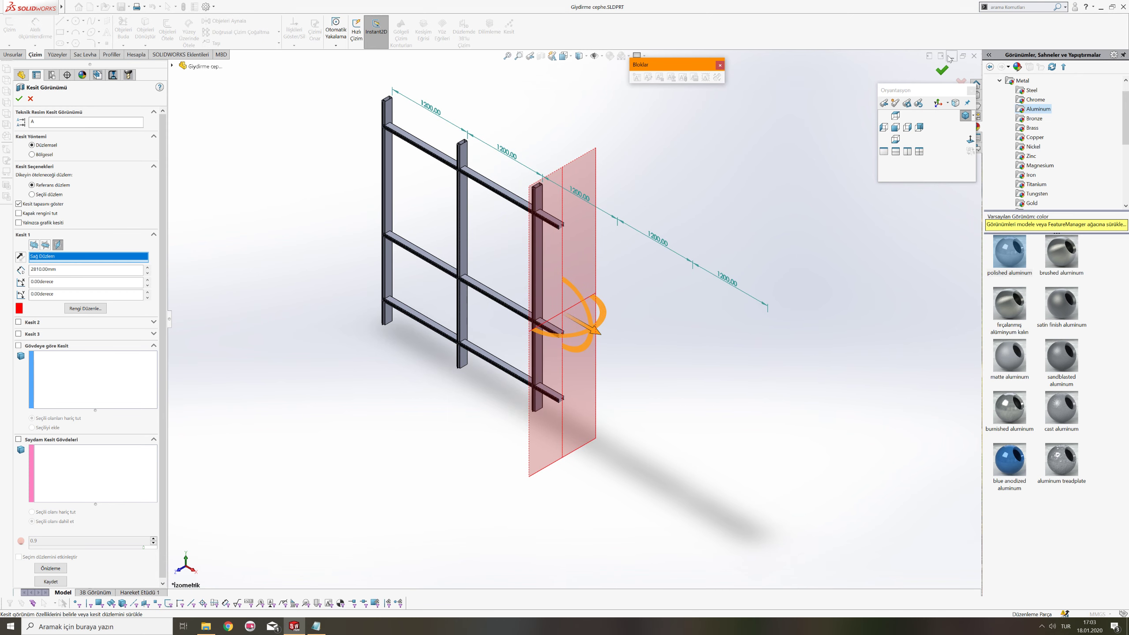
Apply the section view and zoom in to inspect the cut profiles
left_click(942, 70)
scroll(560, 267, "down", 3)
scroll(555, 271, "down", 4)
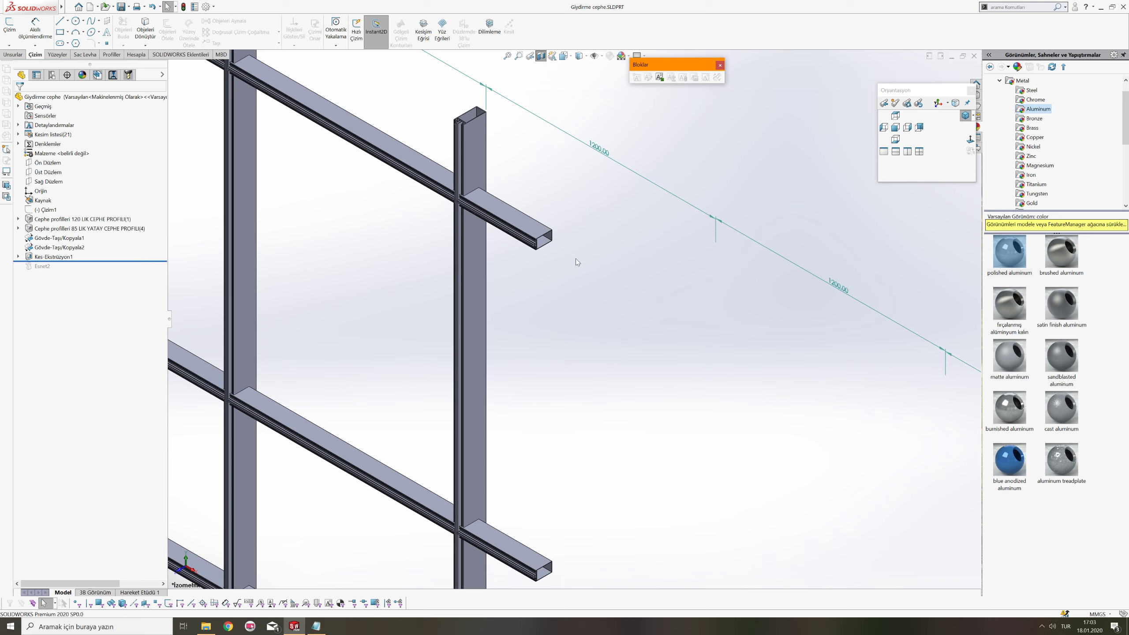
scroll(571, 256, "down", 4)
scroll(509, 266, "down", 3)
scroll(497, 305, "down", 3)
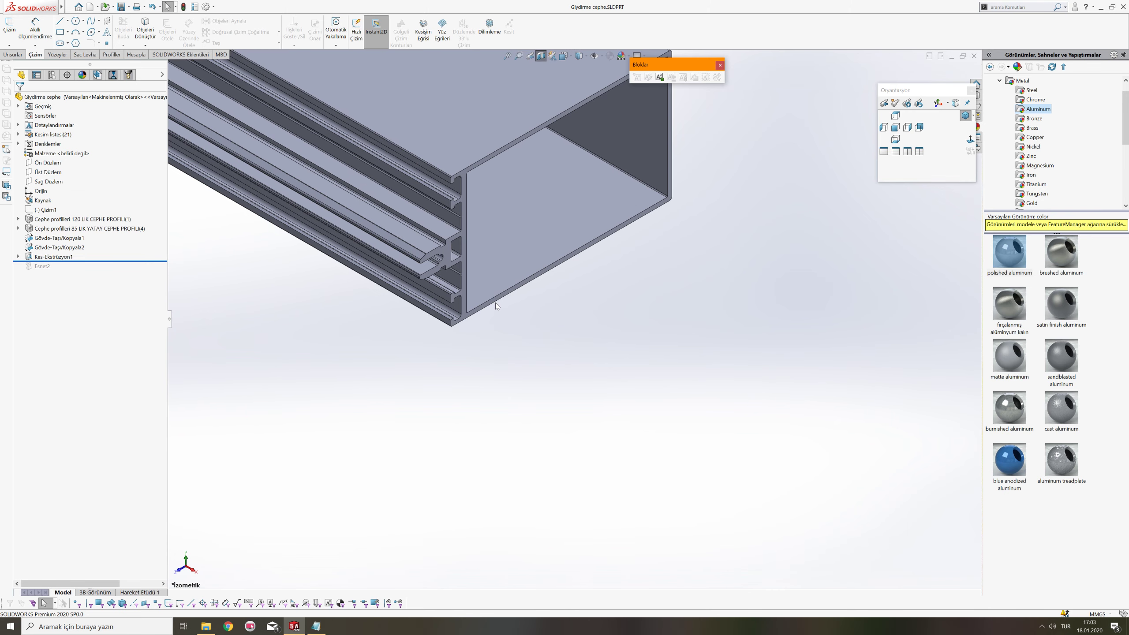
scroll(496, 303, "up", 2)
scroll(496, 303, "up", 3)
scroll(496, 302, "up", 3)
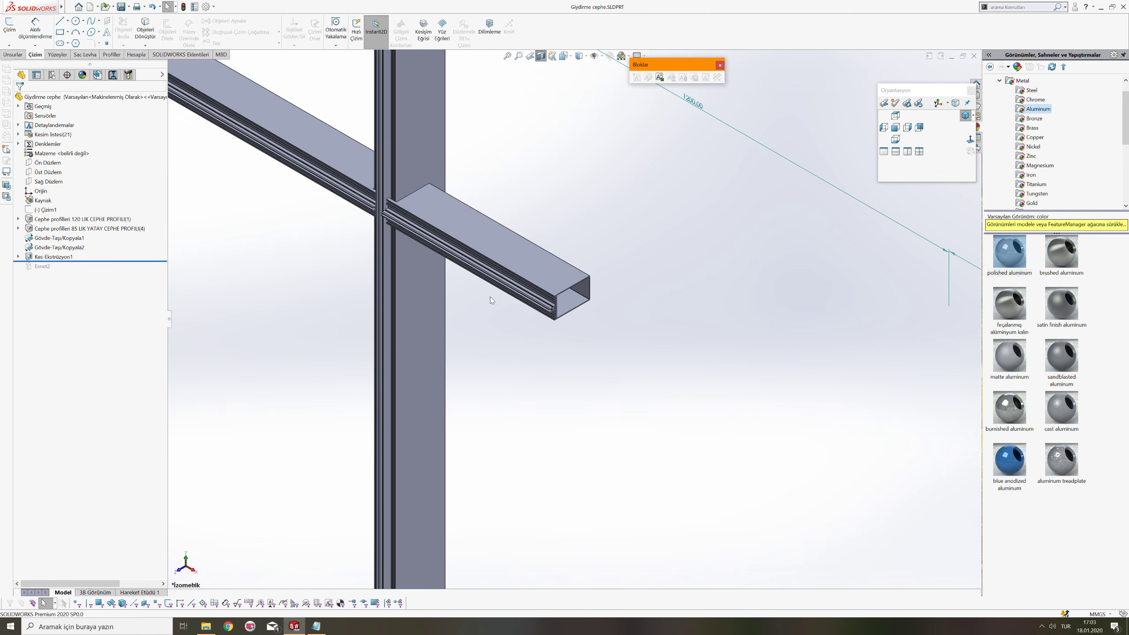
scroll(494, 300, "up", 3)
scroll(524, 348, "up", 3)
Remove the section cut and show the whole frame head-on with its five 1200,00 bays
scroll(611, 576, "down", 2)
scroll(605, 564, "down", 2)
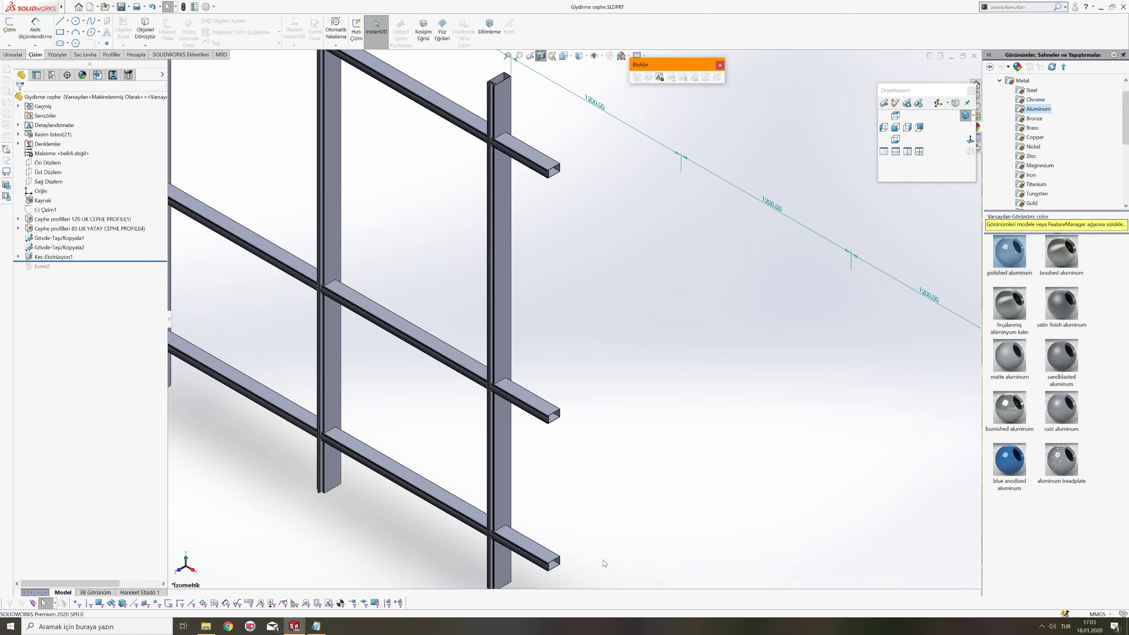
scroll(604, 563, "up", 2)
scroll(605, 555, "up", 2)
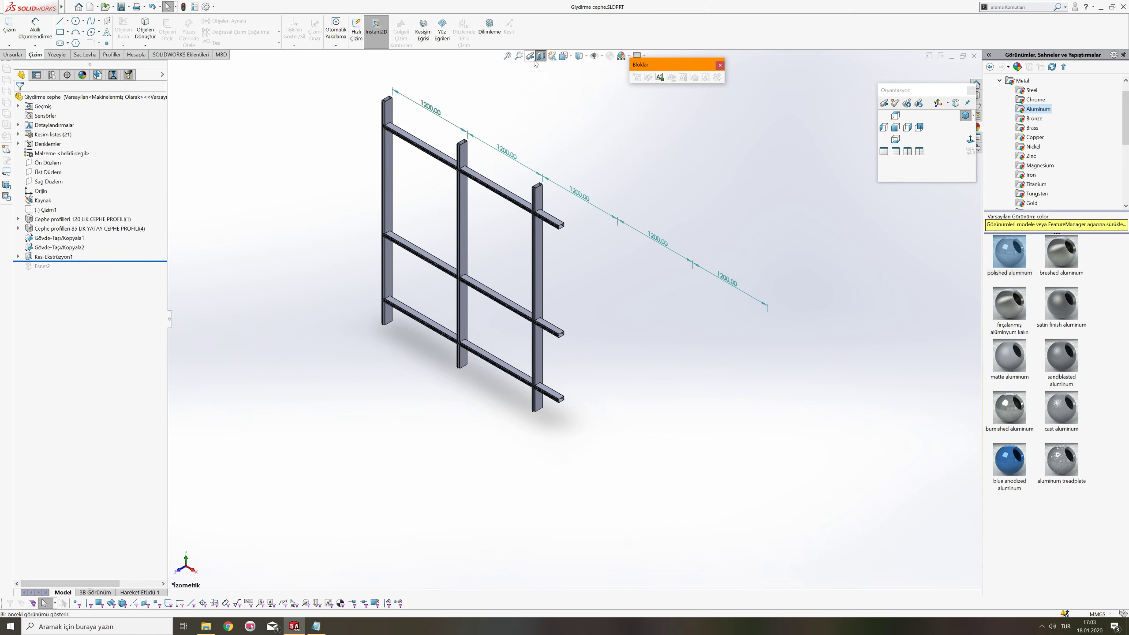
key("ctrl+b")
key("ctrl+1")
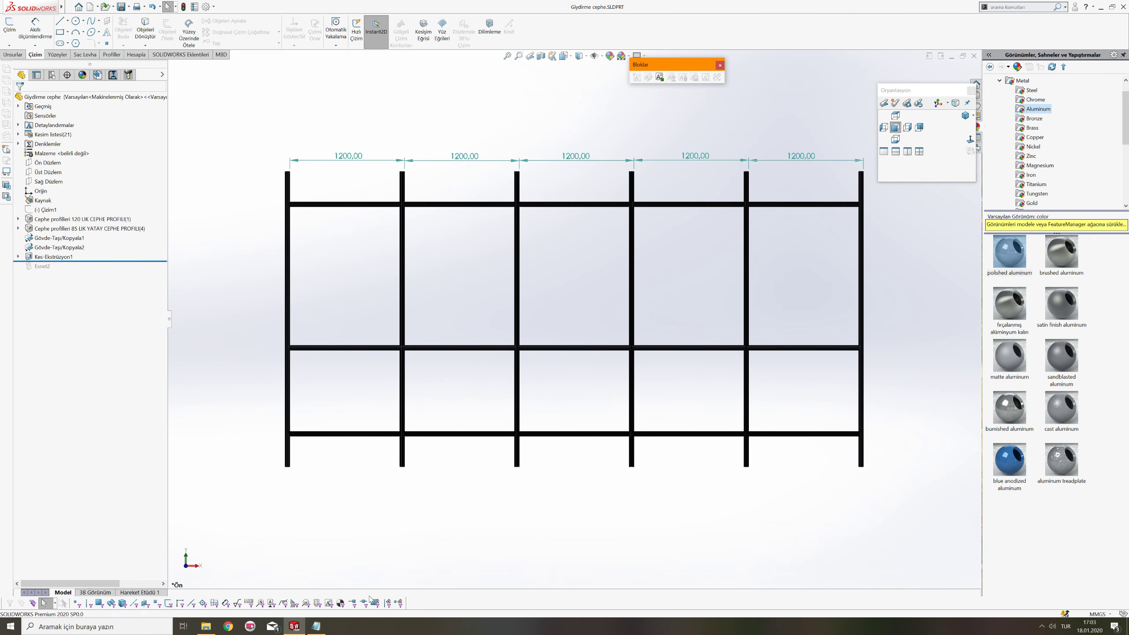
Change 1.aks and 5.aks from 1200 to 500 in FORMÜL.txt, save, and rebuild the frame
left_click(311, 628)
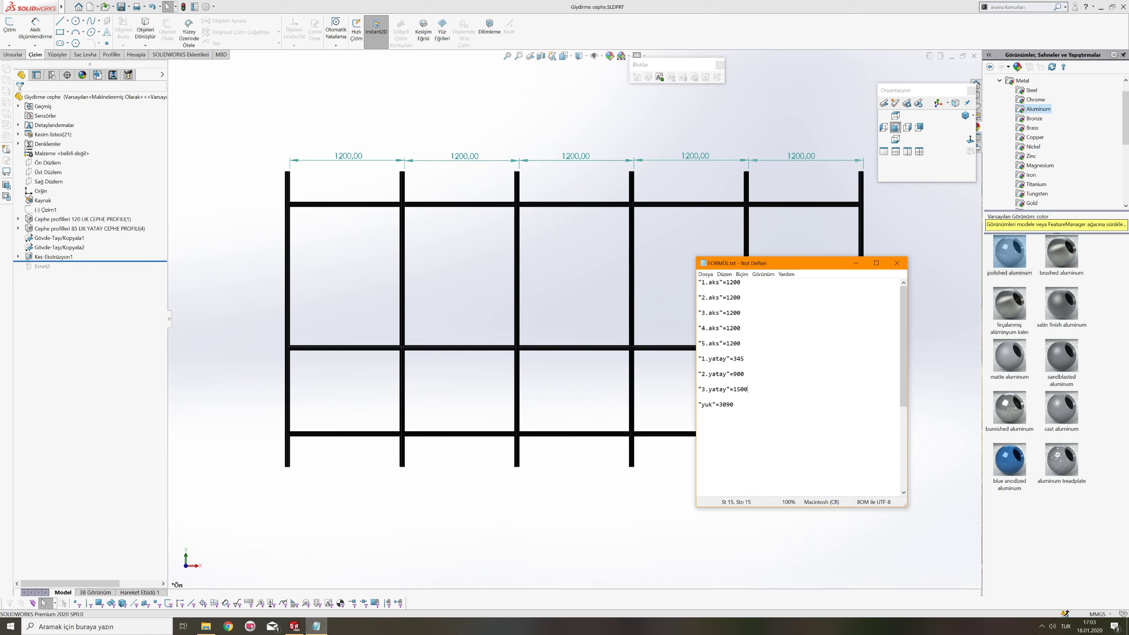
left_click_drag(726, 282, 740, 282)
type("5")
left_click_drag(740, 344, 726, 343)
type("500")
key("ctrl+s")
left_click(457, 273)
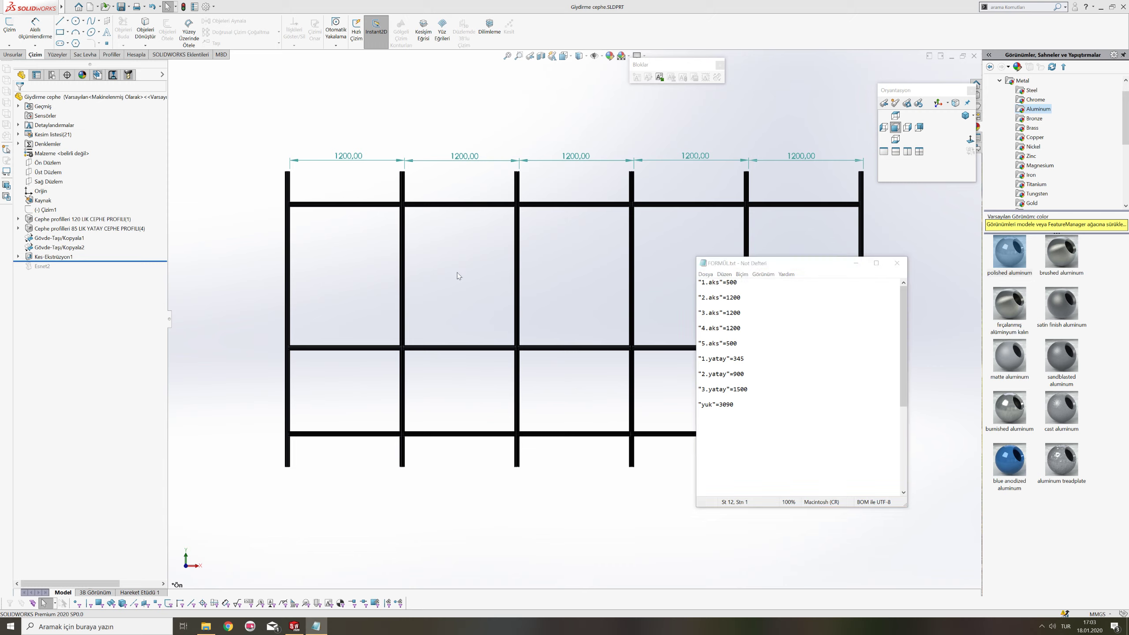
key("ctrl+q")
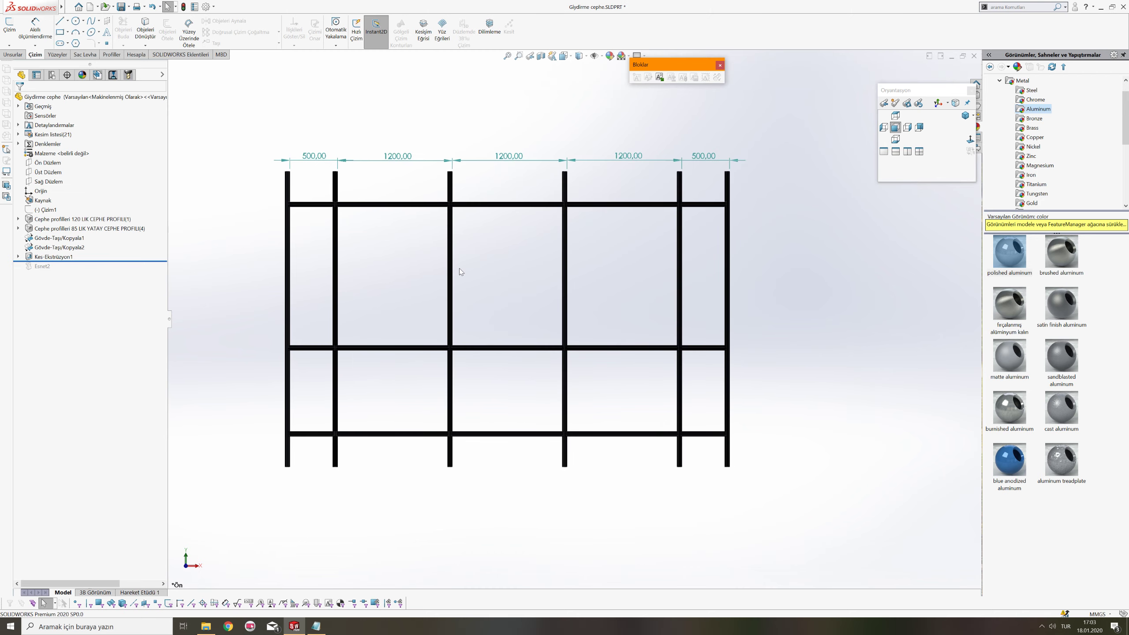
Set 2.yatay from 900 to 1200 in the formula file, save, and rebuild the frame
key("alt+Tab")
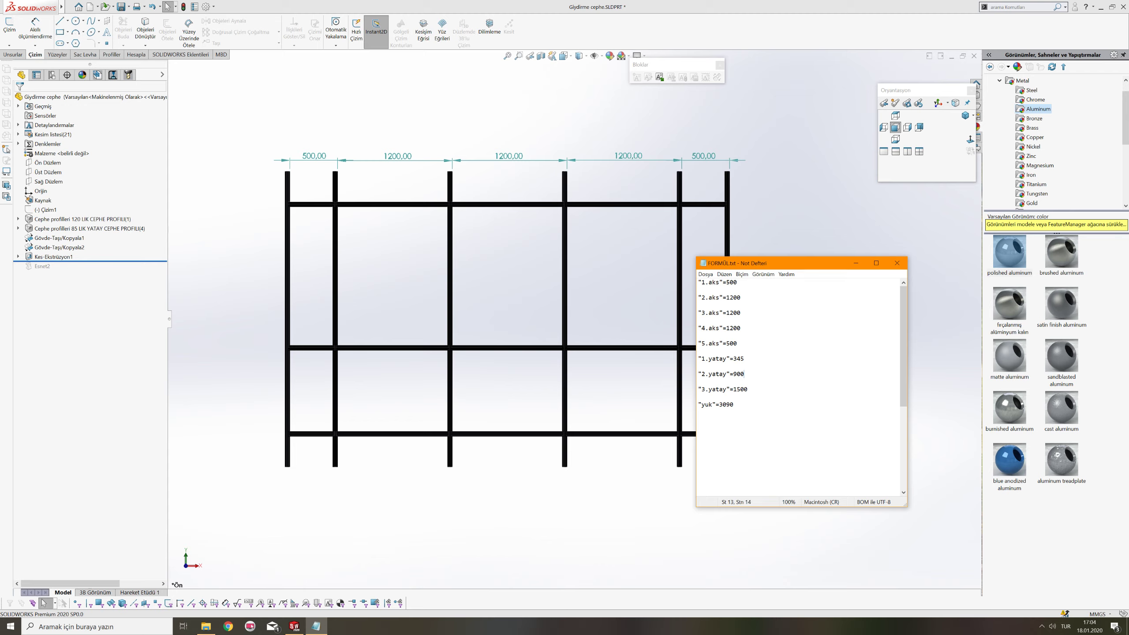
key("shift+Left")
key("shift+Left")
key("shift+Left")
type("12")
key("ctrl+s")
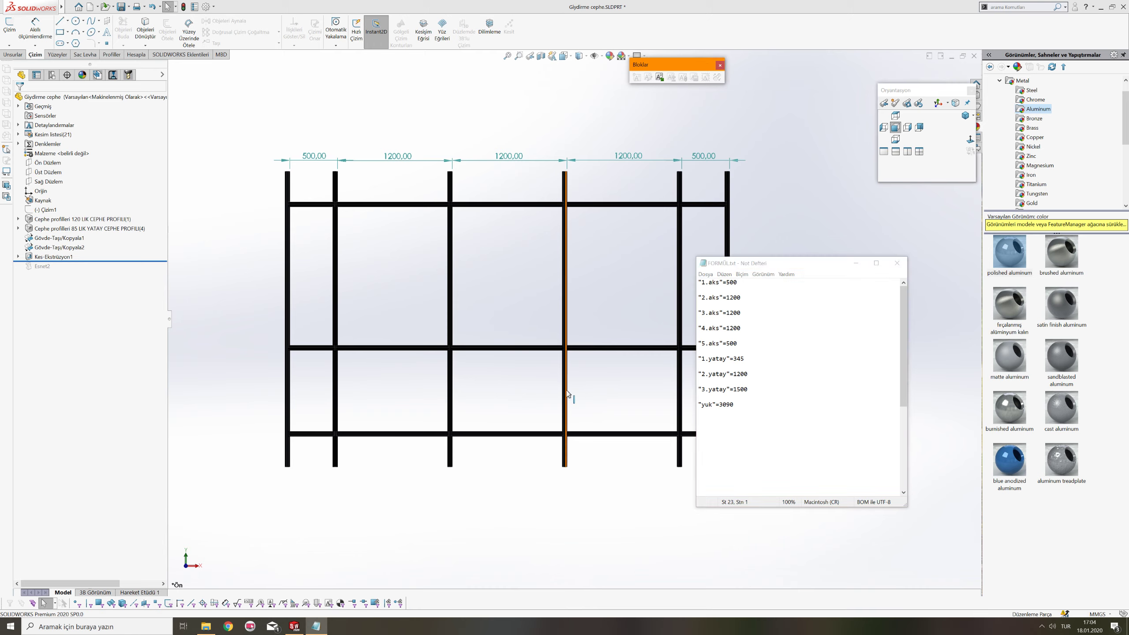
left_click(566, 390)
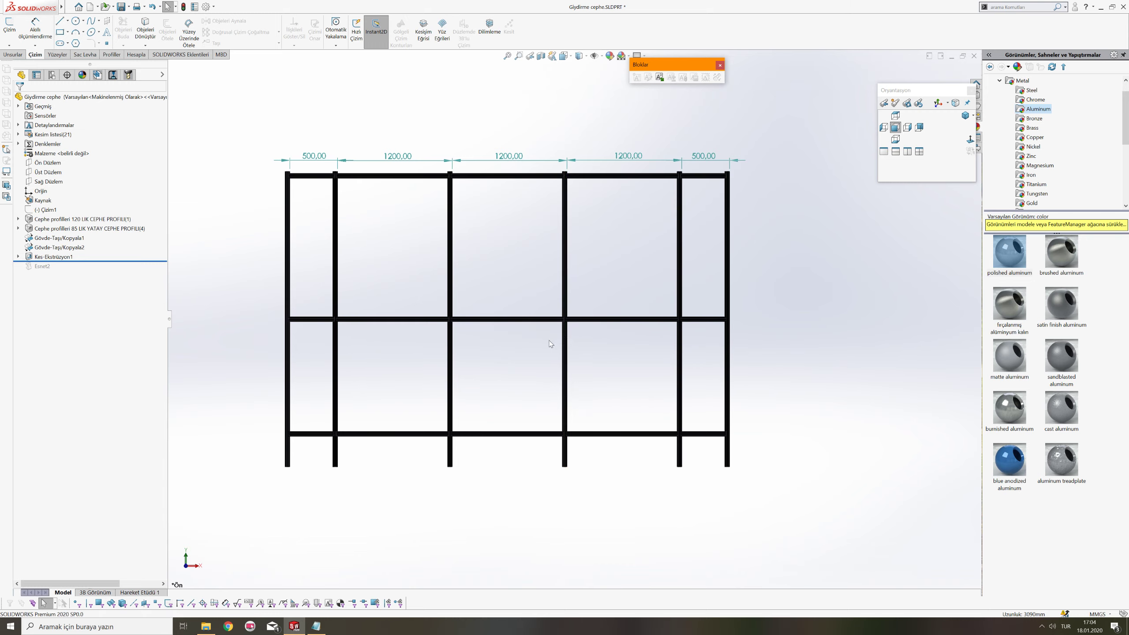
Reset 1.aks and 5.aks to 1200 and 2.yatay to 900 in FORMÜL.txt, and save
key("alt+Tab")
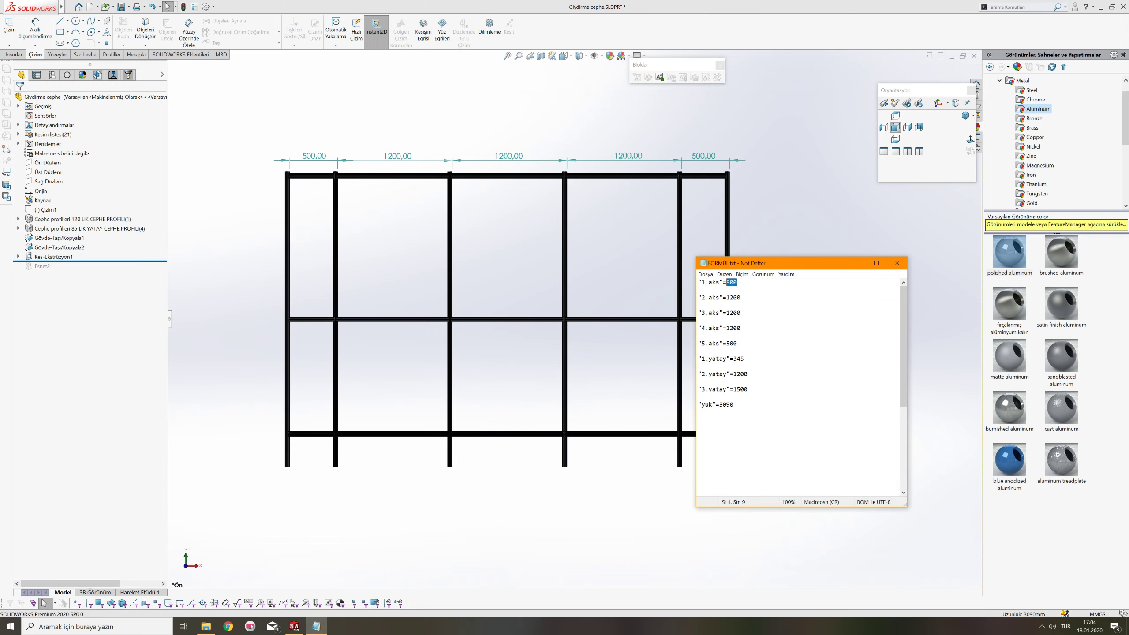
type("1200")
key("Down")
key("Down")
key("Down")
key("shift+Left")
key("shift+Left")
key("shift+Left")
type("12")
key("Down")
key("Down")
key("Down")
key("End")
key("shift+Left")
key("shift+Left")
key("shift+Left")
type("900")
key("ctrl+s")
Rebuild the frame into five equal 1200 bays and view it isometrically
left_click(573, 371)
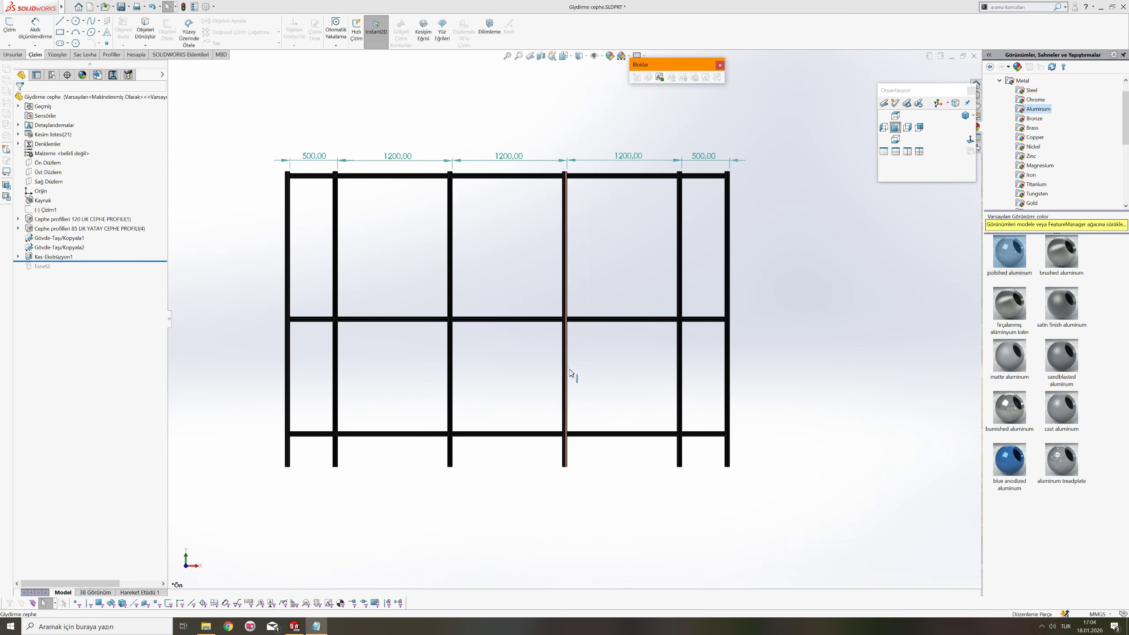
key("ctrl+b")
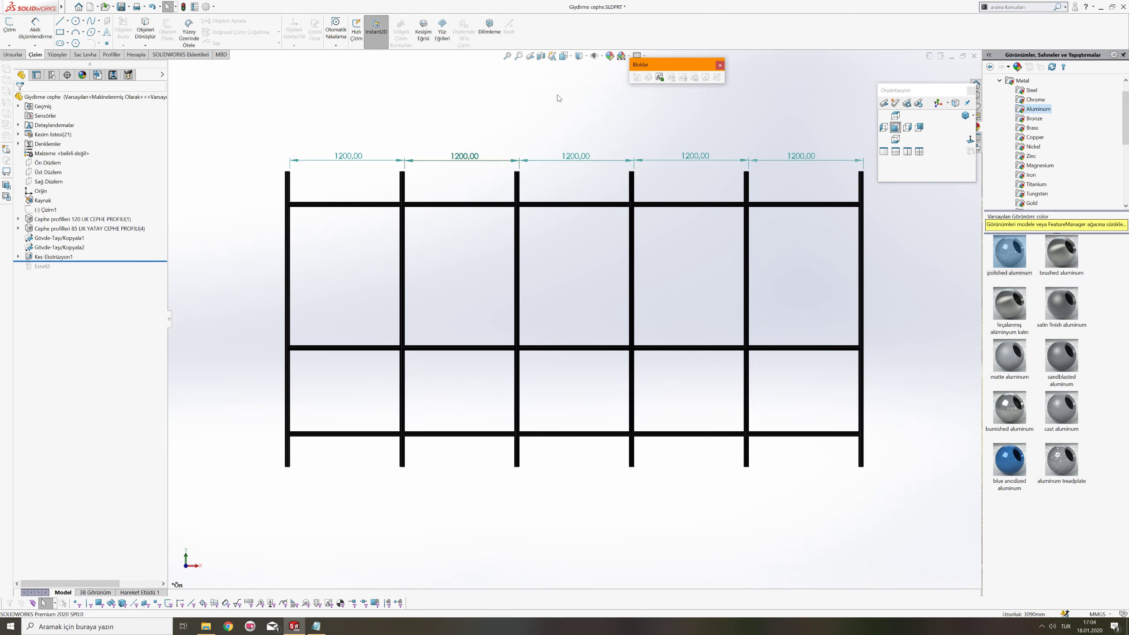
key("ctrl+7")
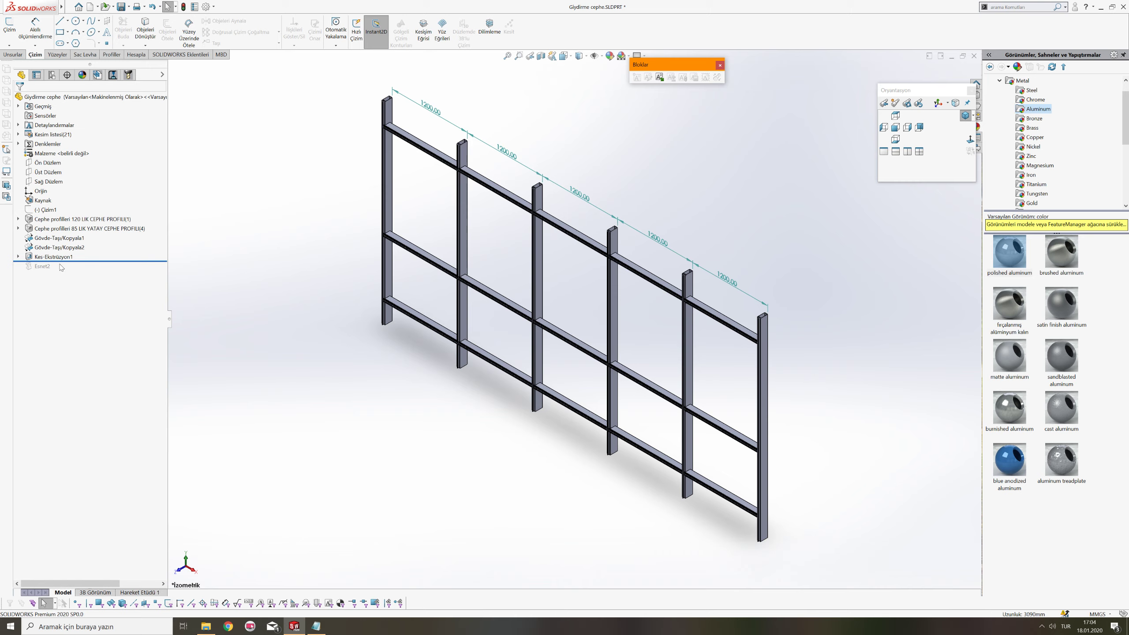
Roll the feature tree forward past Esnet2 so the flex bends the frame into an arc
left_click_drag(65, 261, 54, 272)
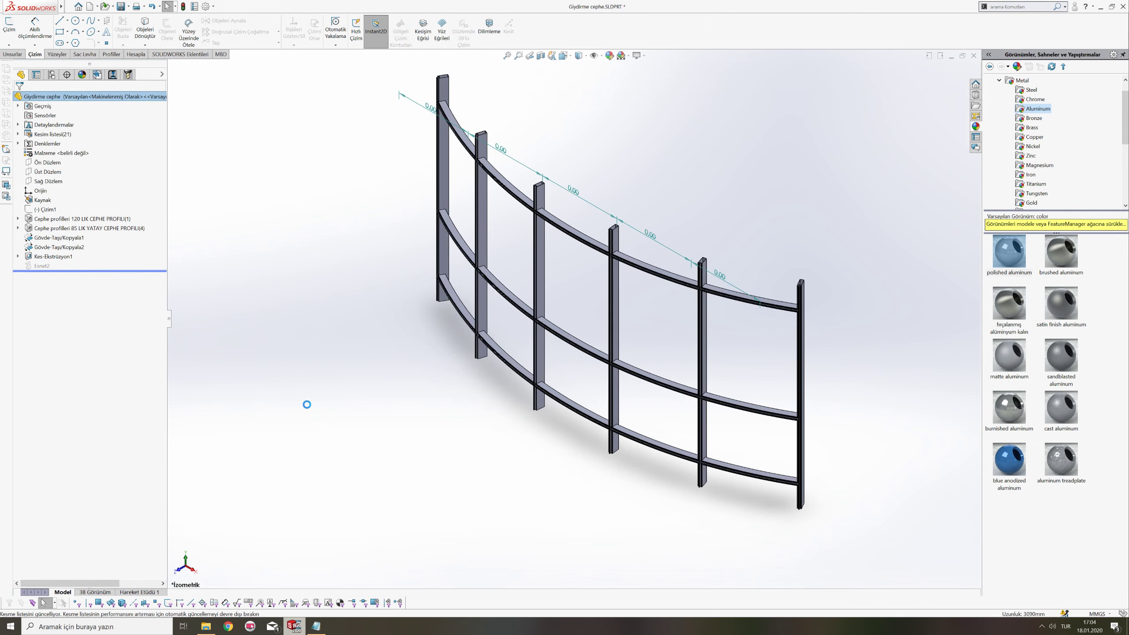
Delete the three 0.00 spacing dimensions and orbit around the curved frame
left_click(428, 110)
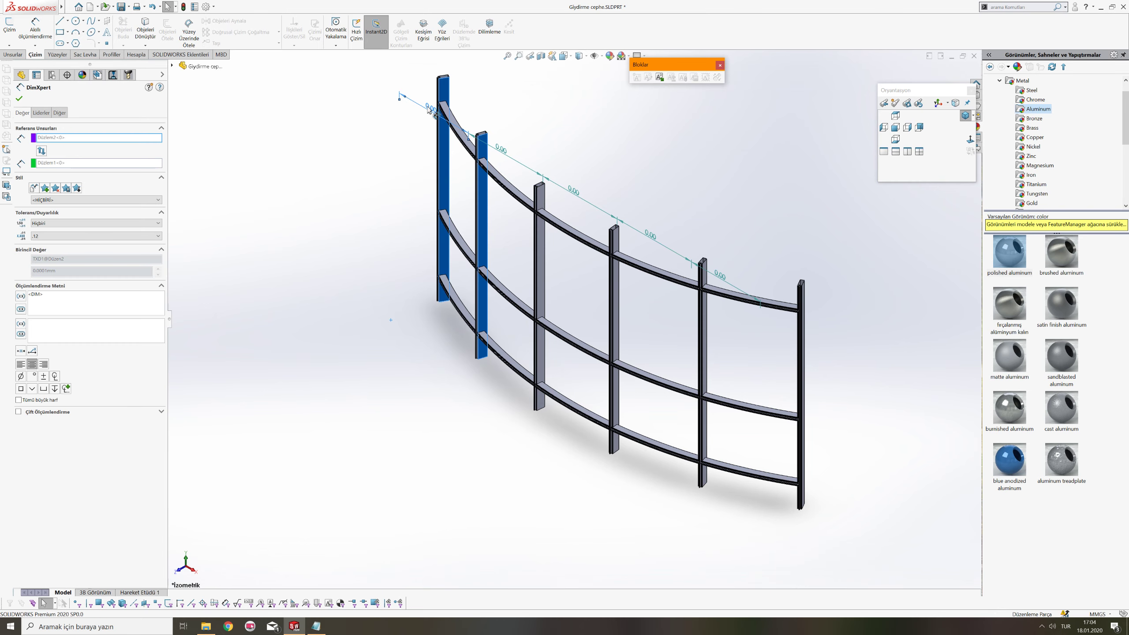
key("Escape")
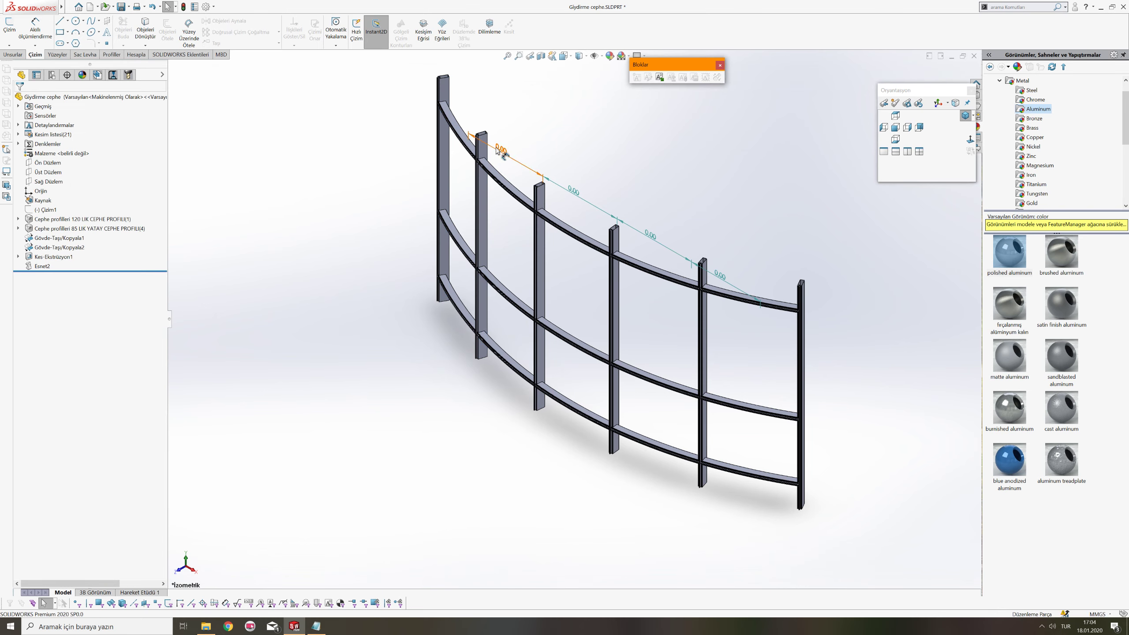
left_click(497, 150)
key("Delete")
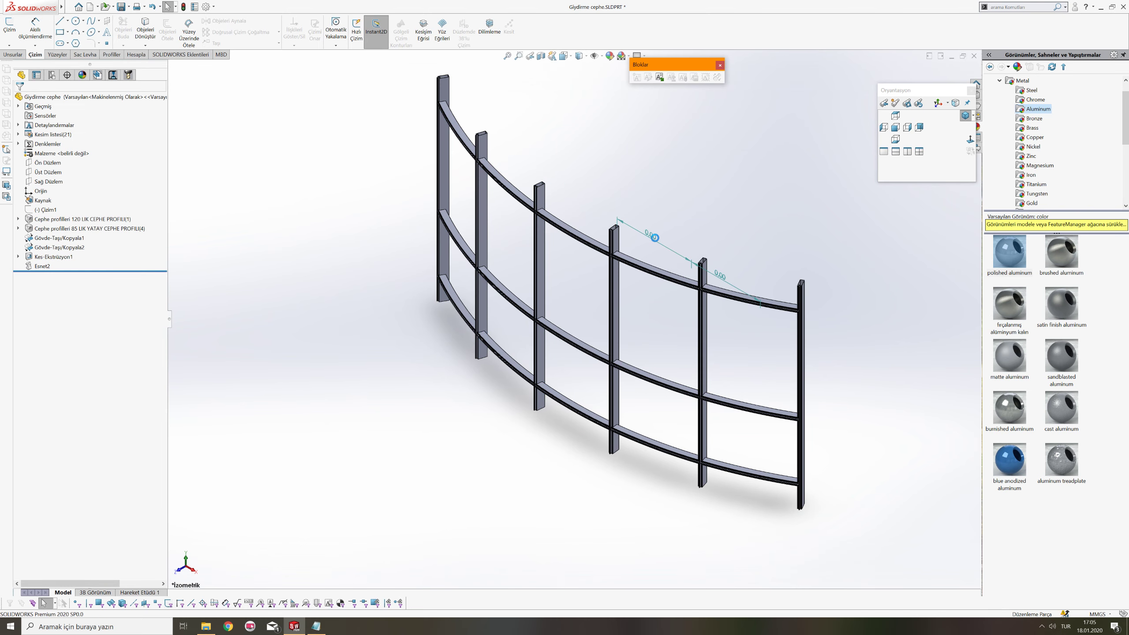
left_click(654, 237)
key("Delete")
left_click(695, 292)
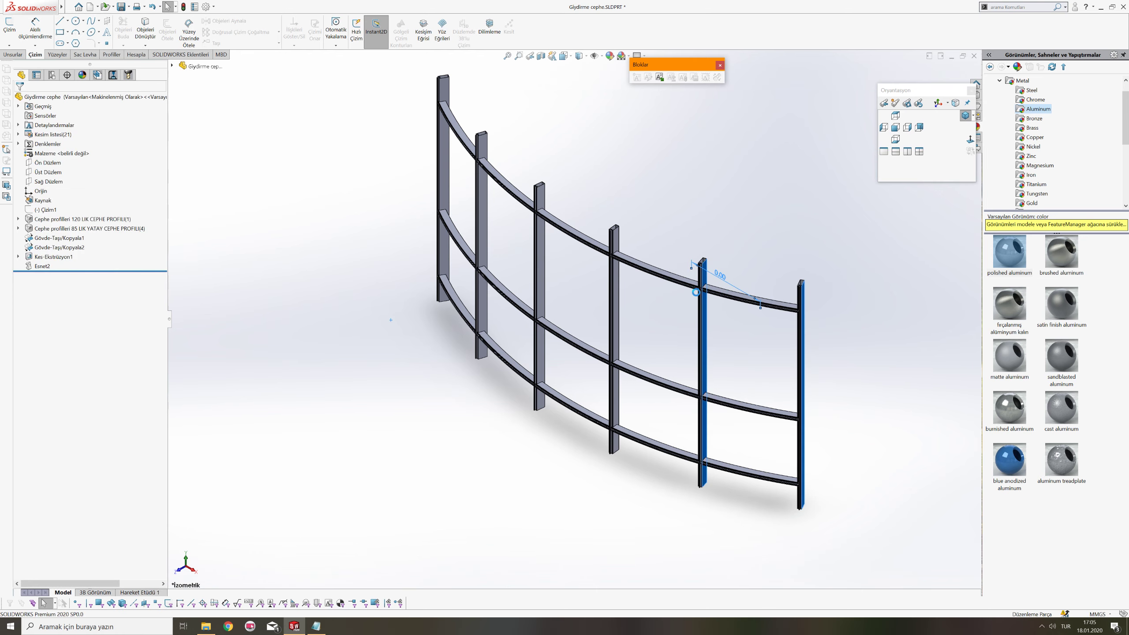
key("Delete")
mouse_move(554, 353)
middle_mouse_down()
mouse_move(471, 356)
mouse_move(627, 386)
mouse_move(443, 390)
mouse_move(638, 380)
mouse_move(587, 383)
middle_mouse_up()
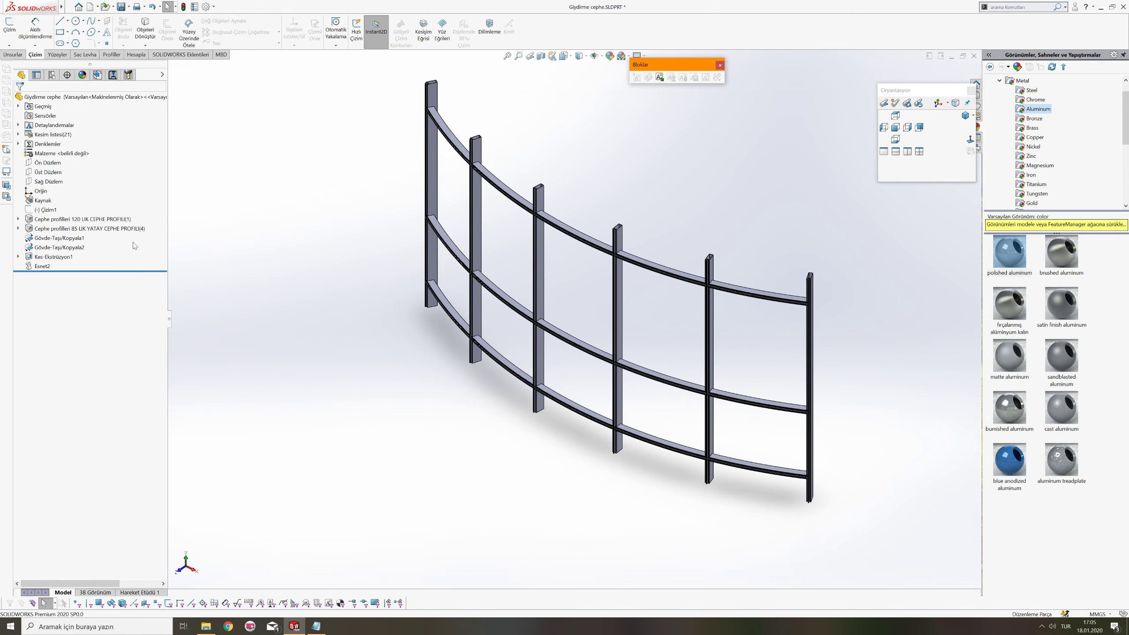
right_click(31, 271)
Change the Esnet2 flex bend angle from 60 to 90 degrees
left_click(38, 251)
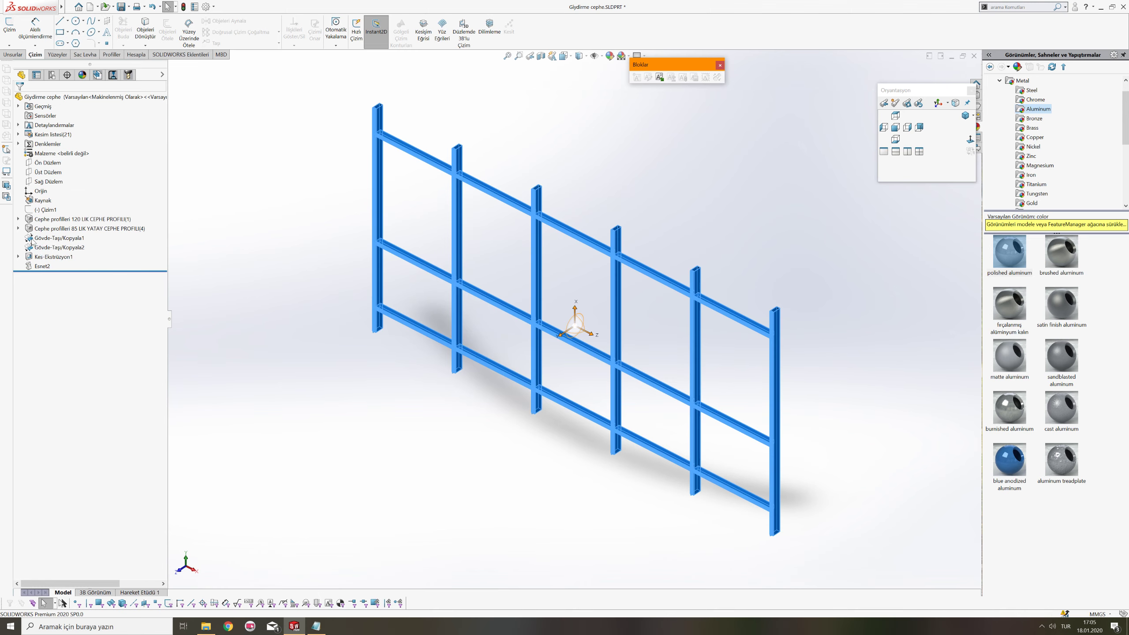
double_click(36, 266)
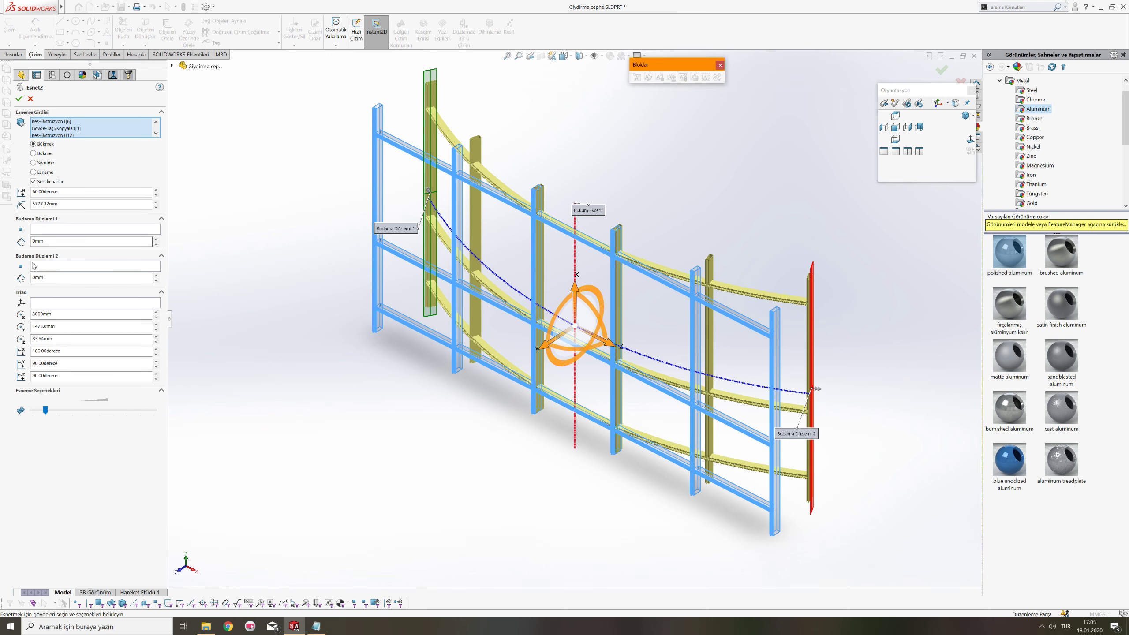
left_click(40, 192)
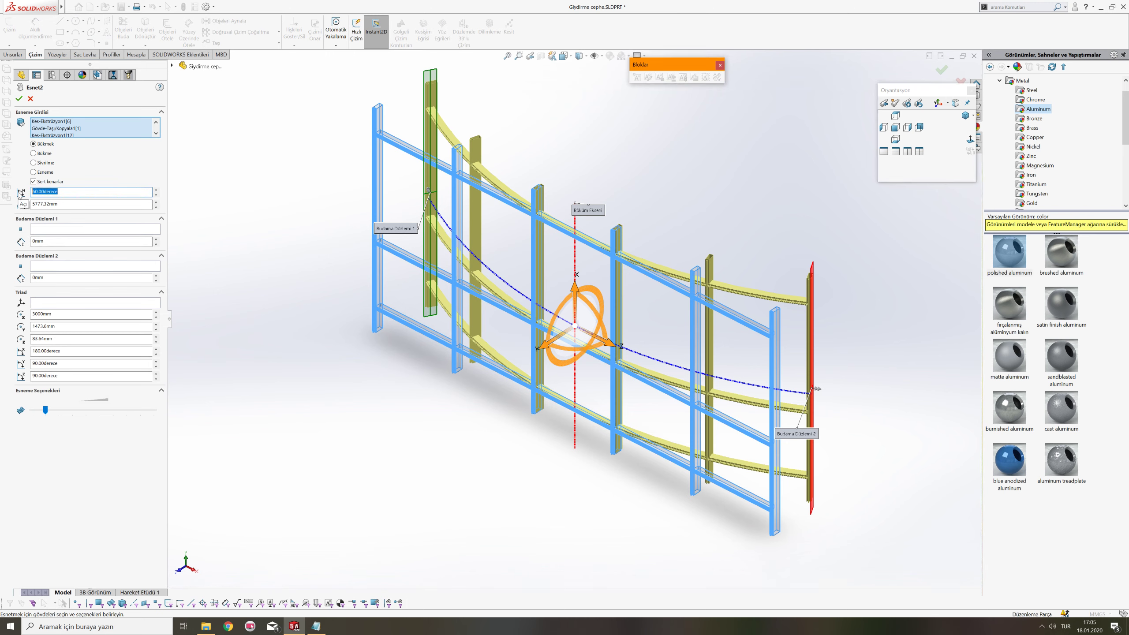
type("90")
left_click(18, 101)
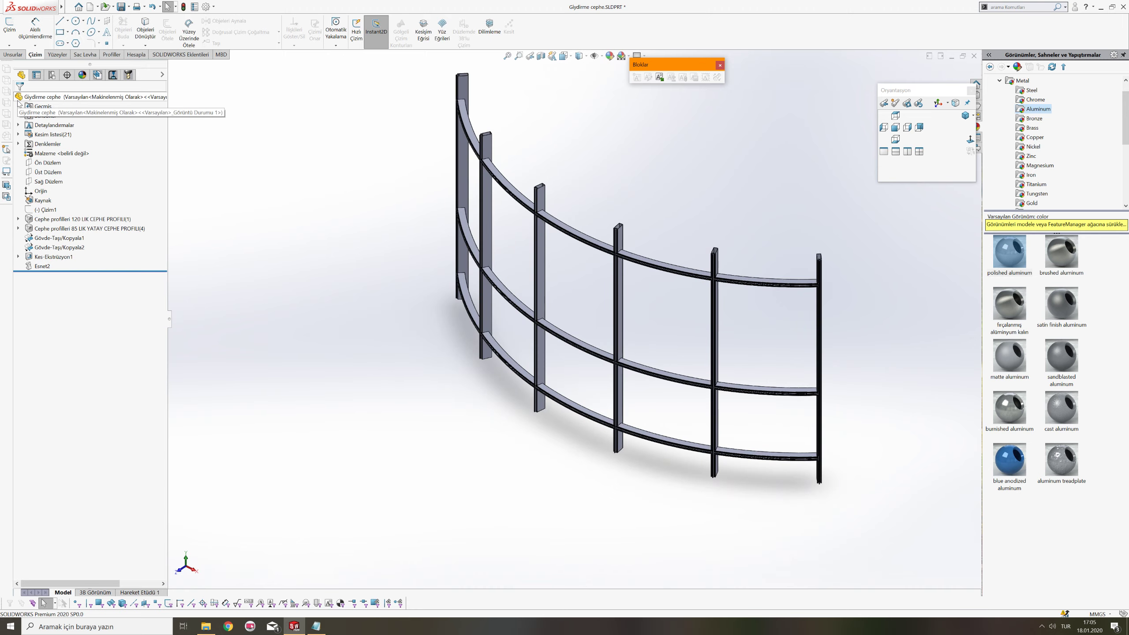
mouse_move(729, 352)
middle_mouse_down()
mouse_move(418, 350)
mouse_move(674, 362)
middle_mouse_up()
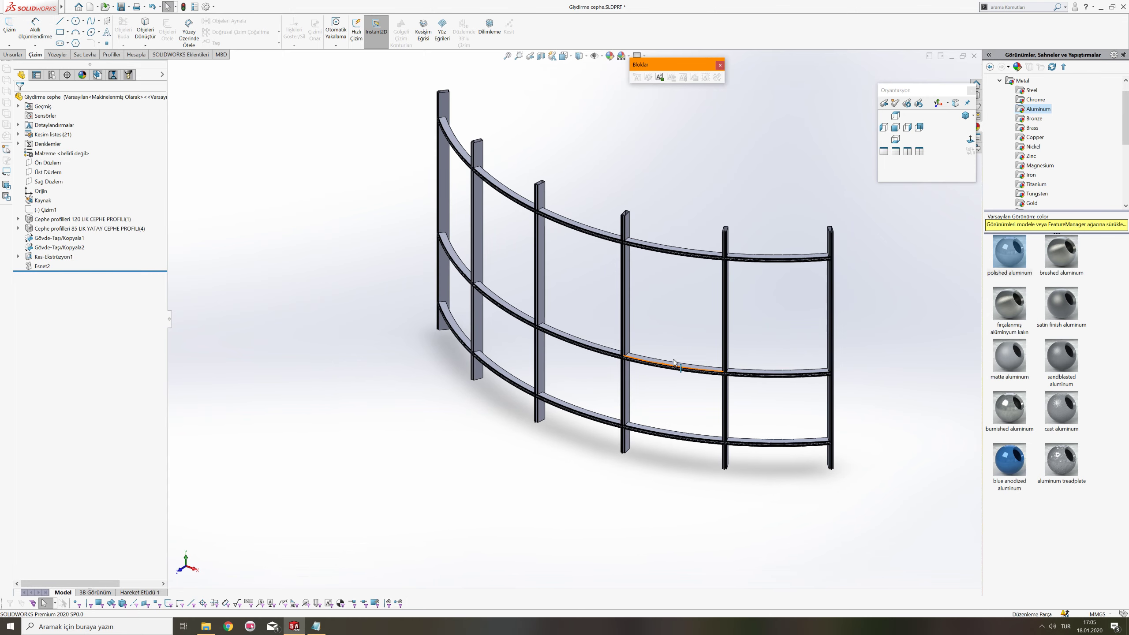